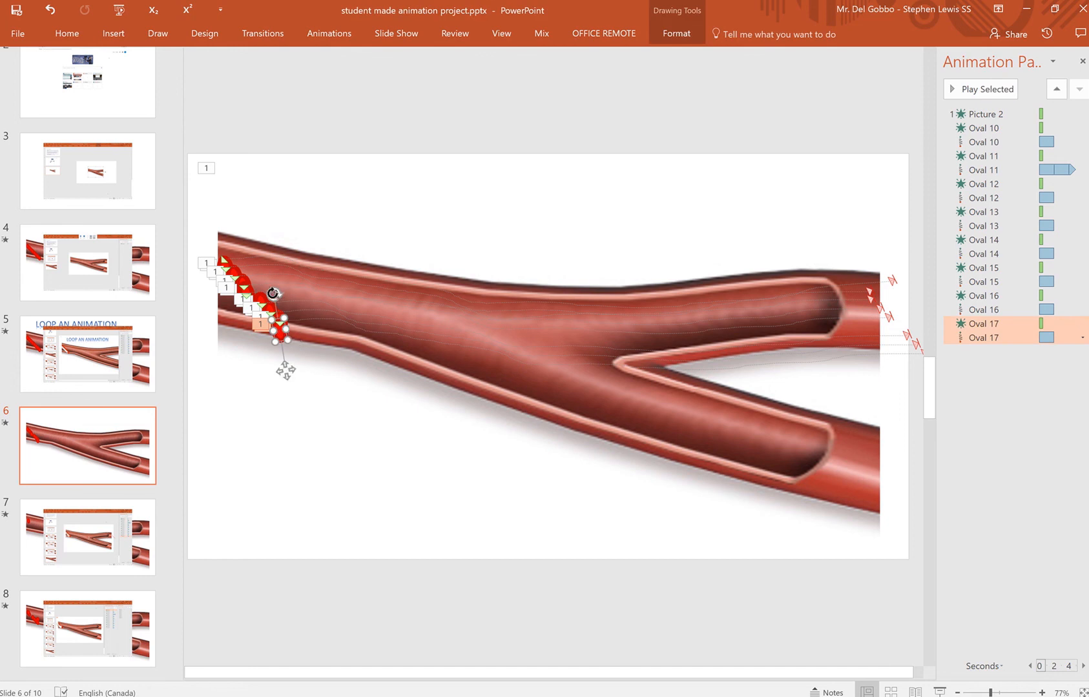
- Rotate Oval 17 slightly clockwise, reposition it with its motion path near the vessel's left opening, and preview its animation
{"action": "left_click_drag", "start_coordinate": [273, 294], "coordinate": [301, 285]}
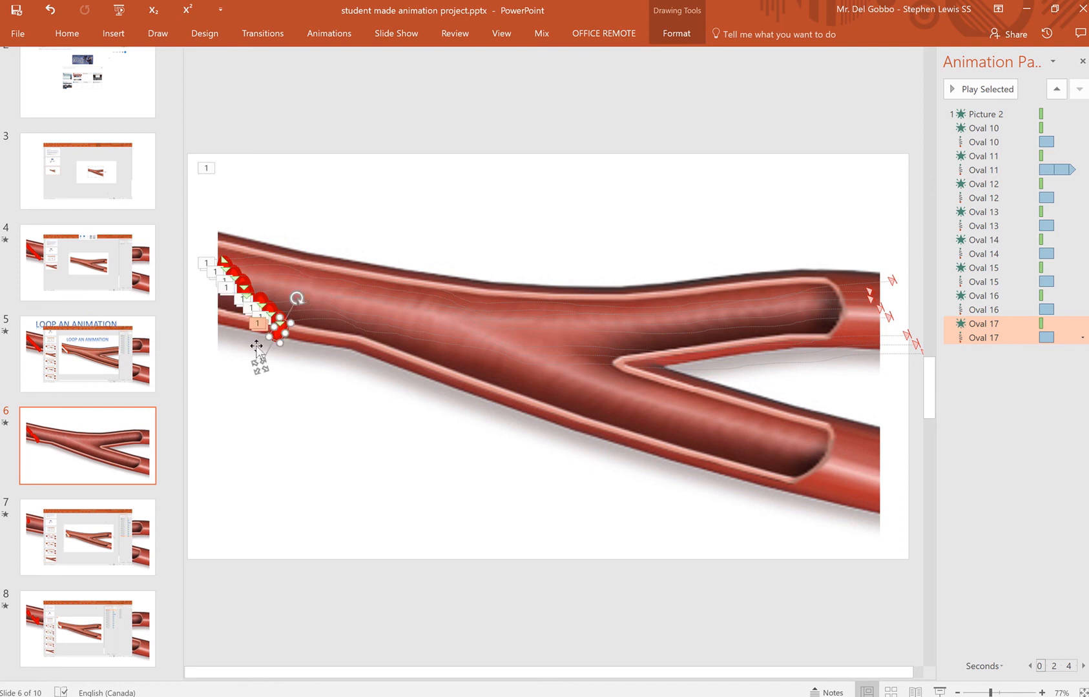
{"action": "left_click_drag", "start_coordinate": [260, 367], "coordinate": [214, 336]}
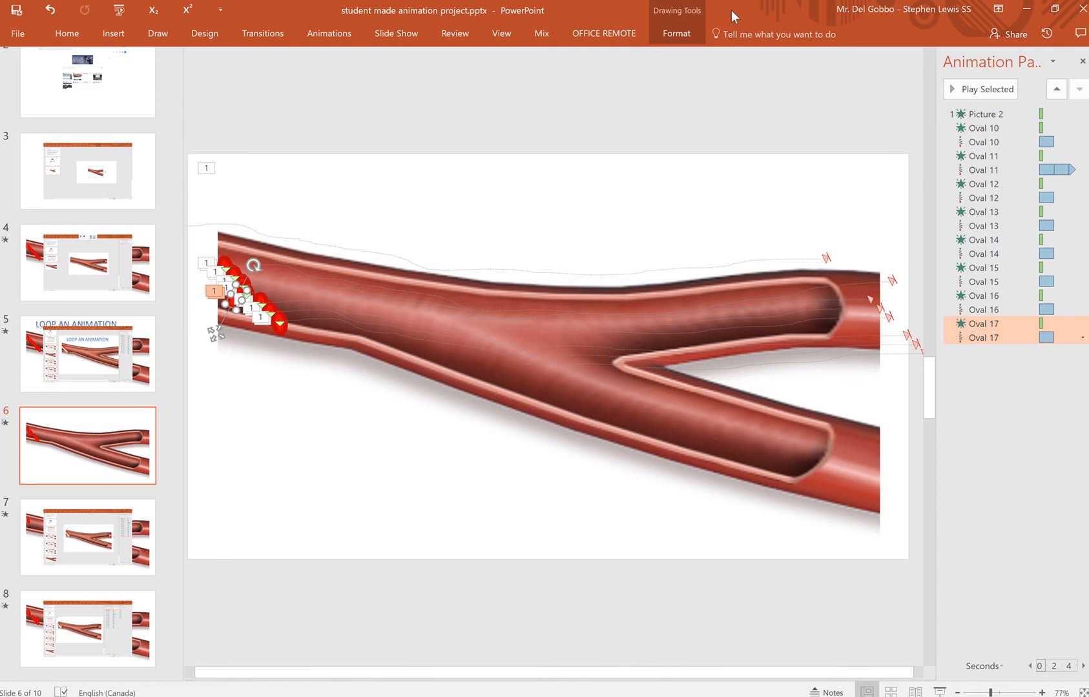
{"action": "left_click", "coordinate": [980, 89]}
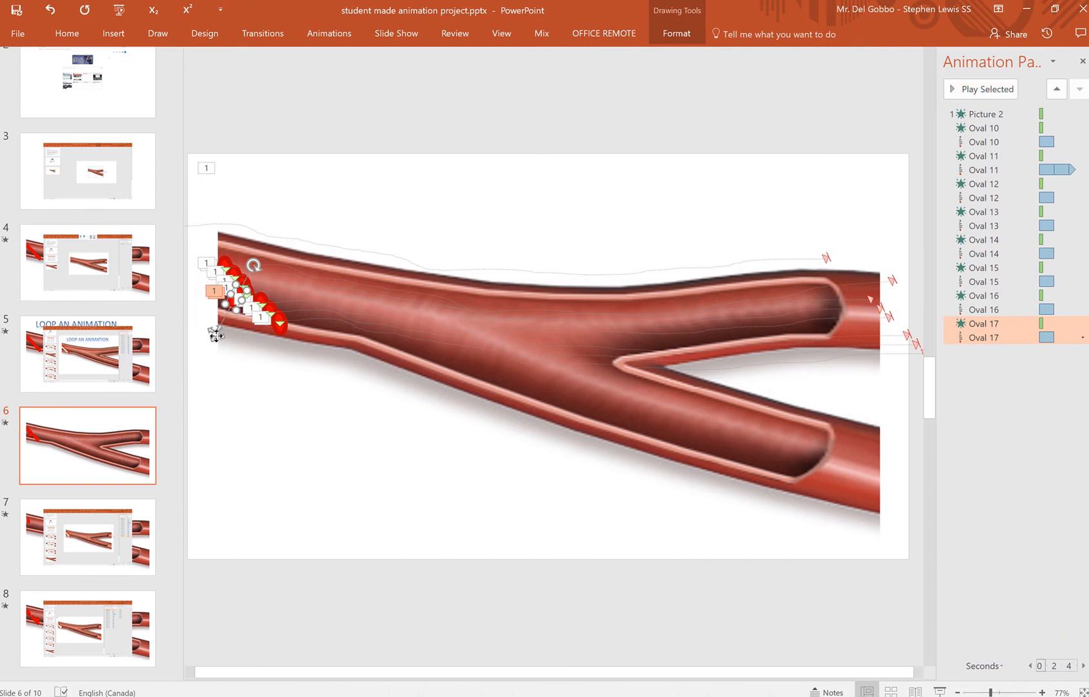
{"action": "left_click_drag", "start_coordinate": [216, 336], "coordinate": [233, 357]}
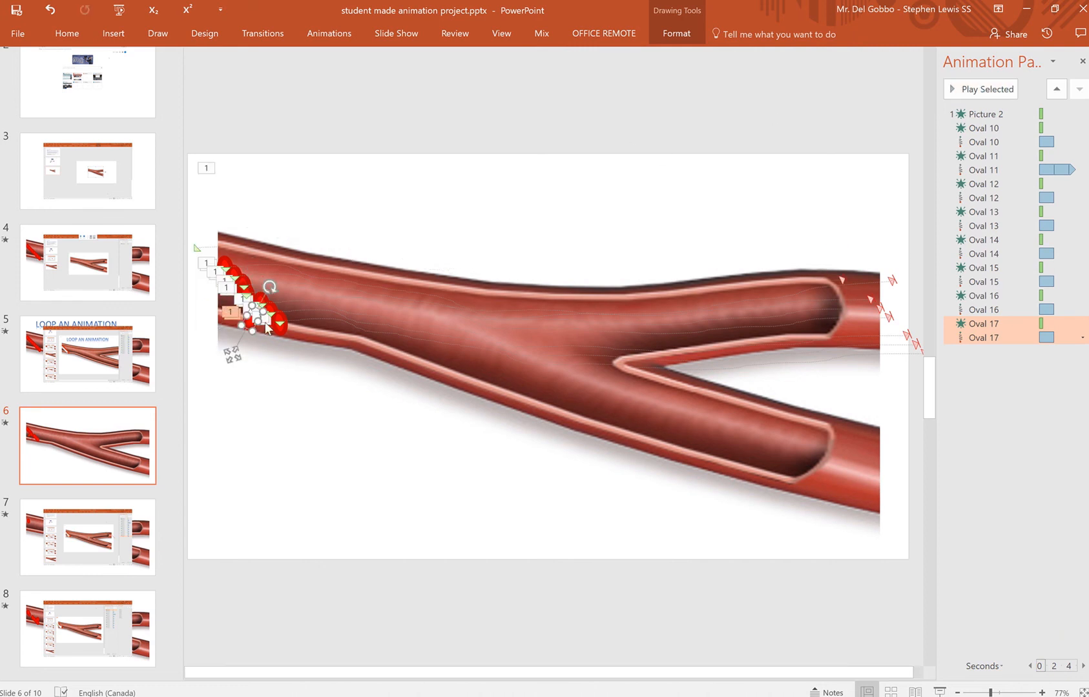
{"action": "left_click", "coordinate": [998, 100]}
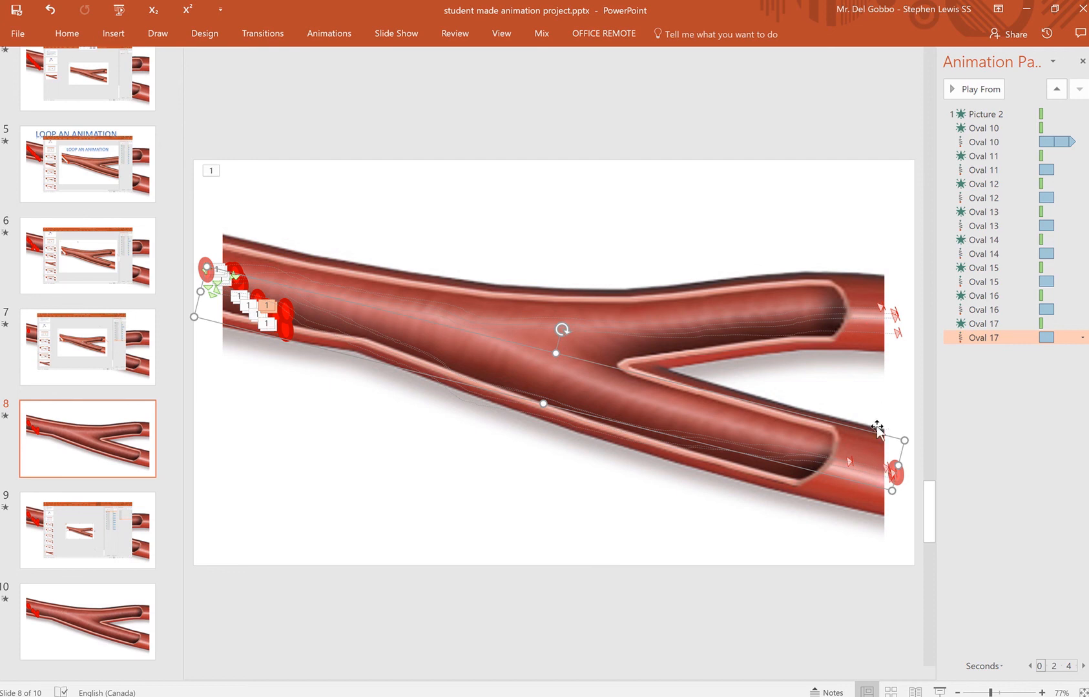
- Preview all of slide 8's animations together, from Picture 2 through the last Oval 17 effect
{"action": "left_click", "coordinate": [981, 95]}
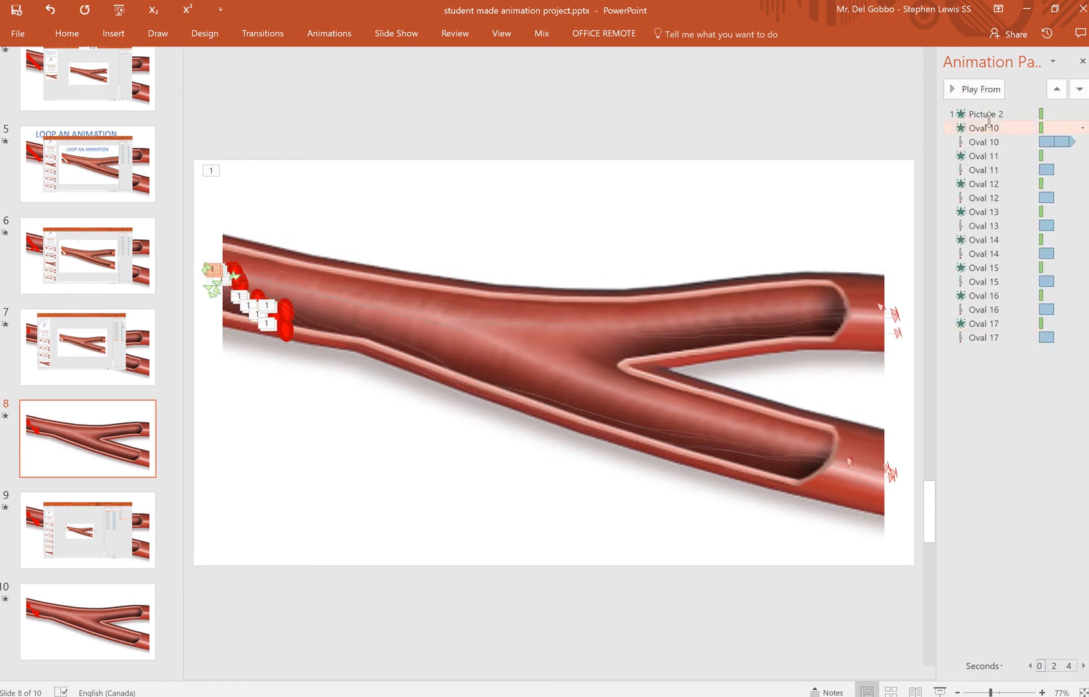
{"action": "left_click", "coordinate": [985, 114]}
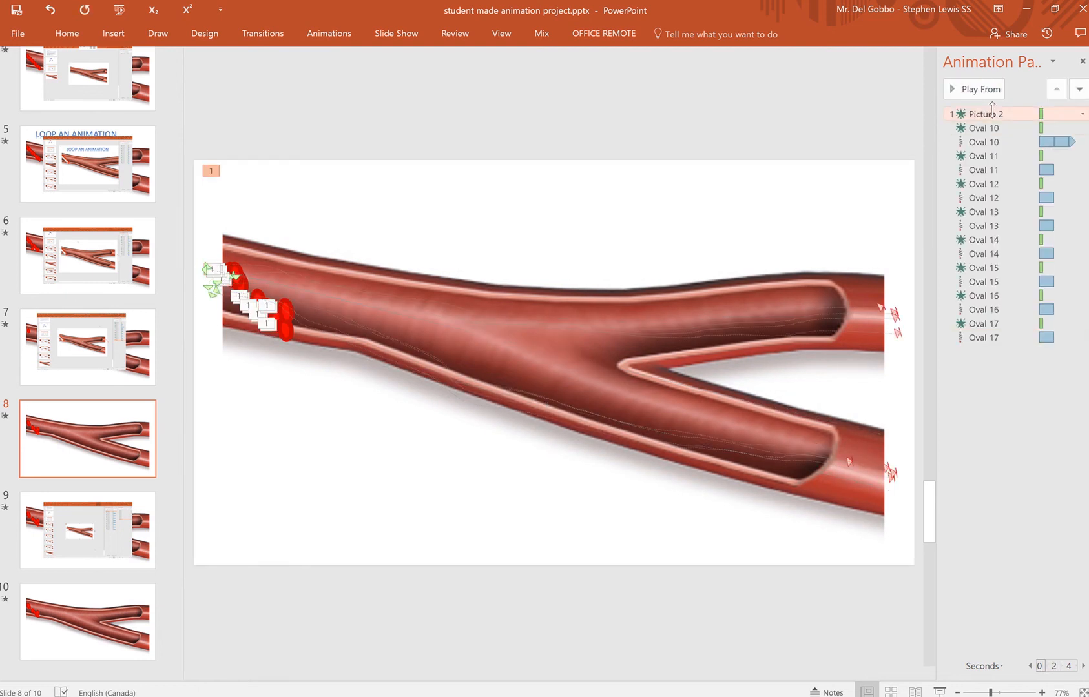
{"action": "left_click", "coordinate": [988, 337], "text": "ctrl"}
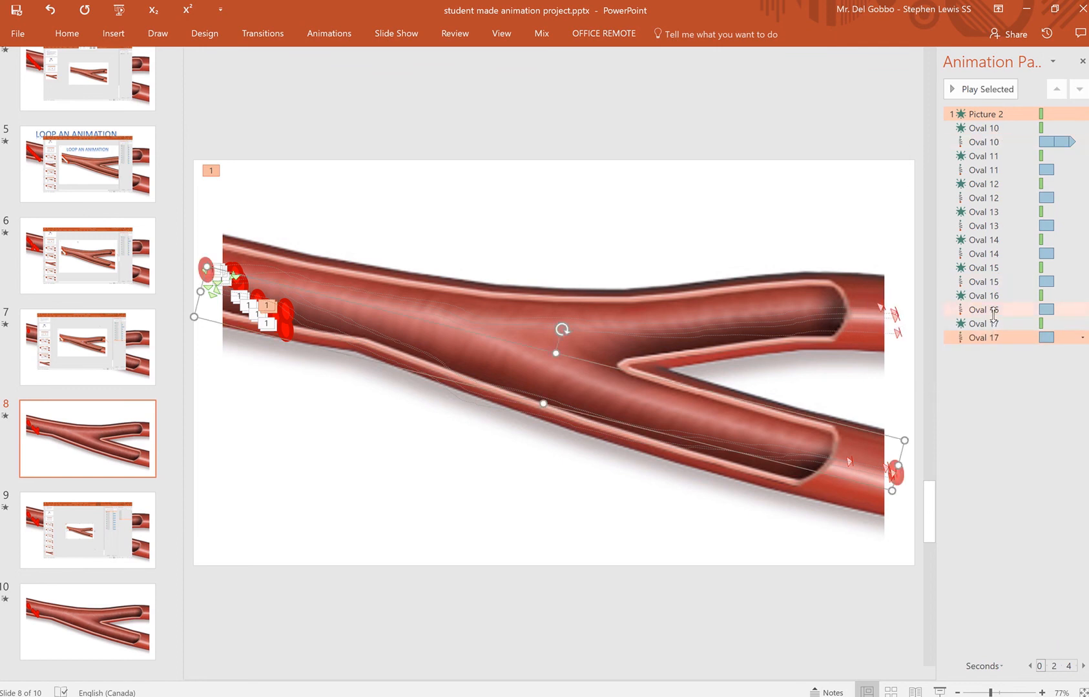
{"action": "left_click", "coordinate": [994, 312], "text": "shift"}
{"action": "left_click", "coordinate": [988, 118], "text": "shift"}
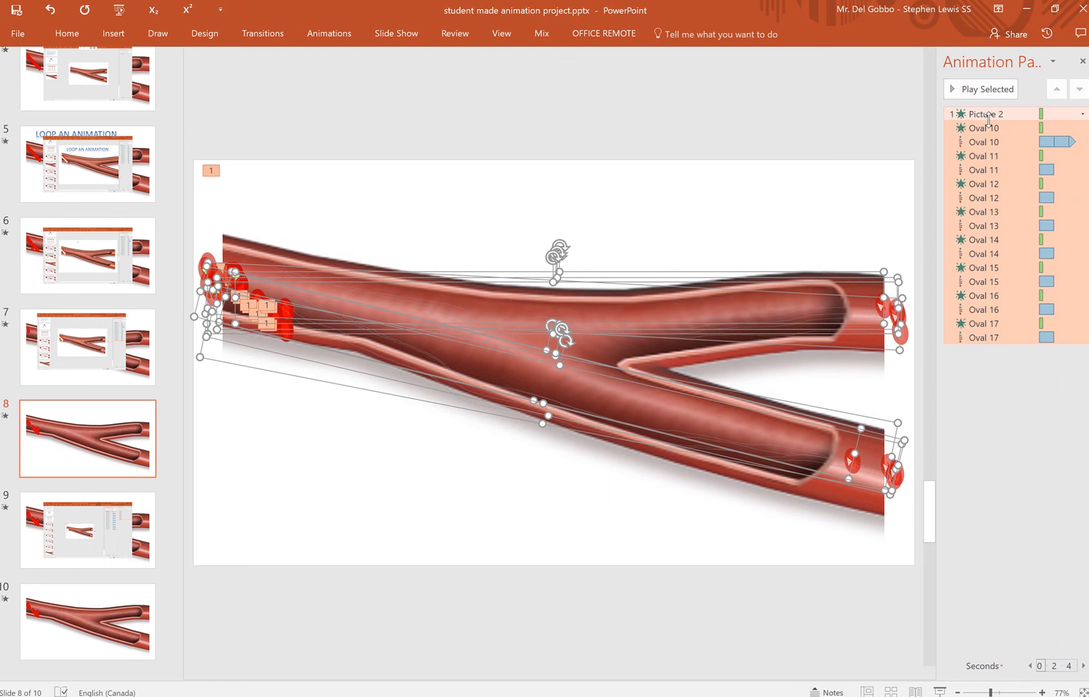
{"action": "left_click", "coordinate": [995, 91]}
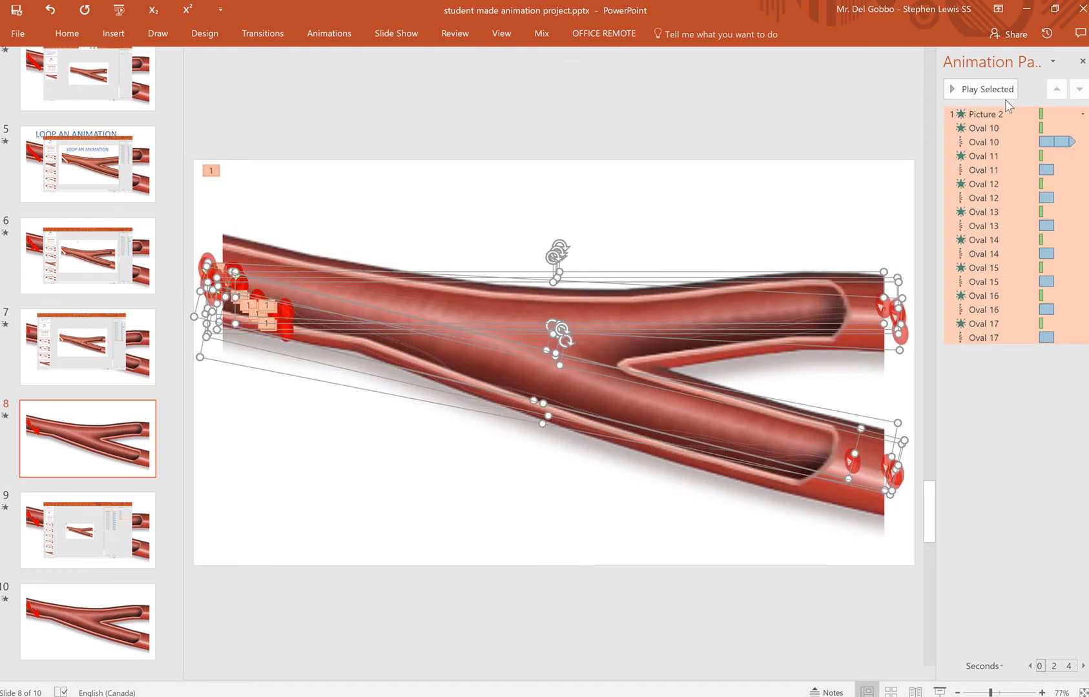
{"action": "left_click", "coordinate": [858, 122]}
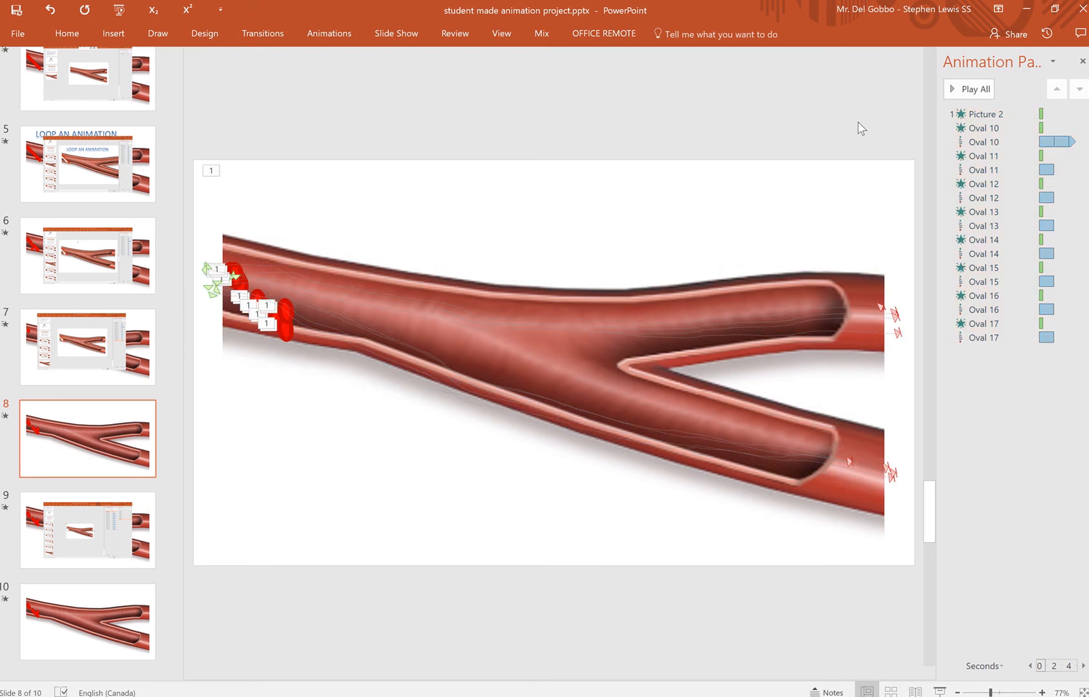
- Set Oval 11's motion path to rewind when done playing and repeat Until End of Slide
{"action": "left_click", "coordinate": [1082, 172]}
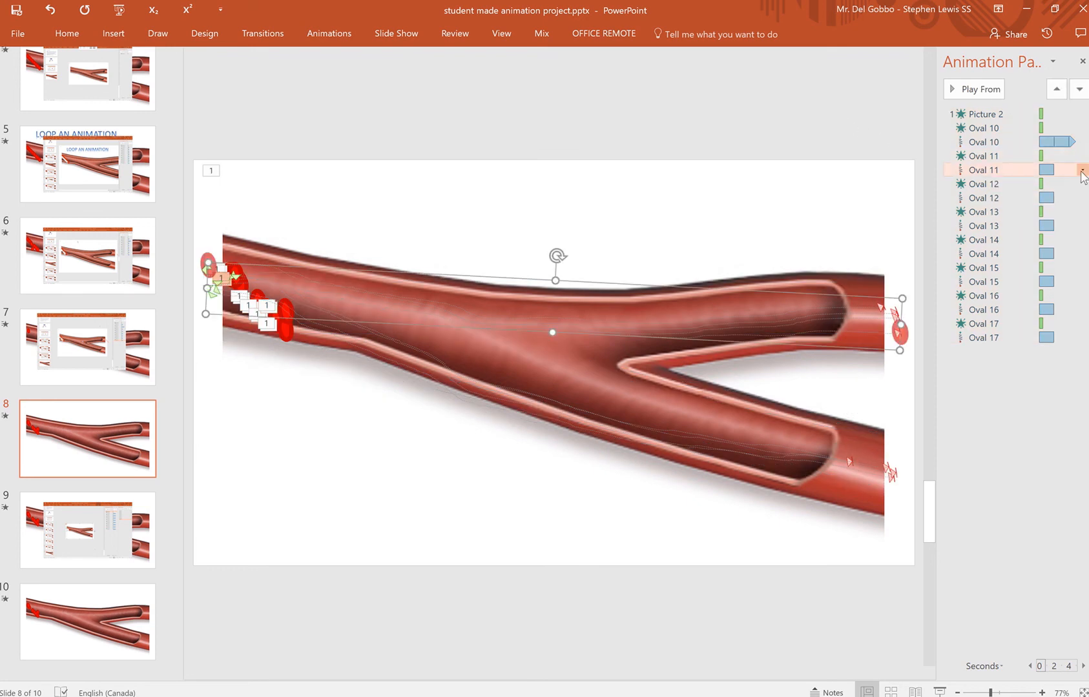
{"action": "left_click", "coordinate": [1082, 170]}
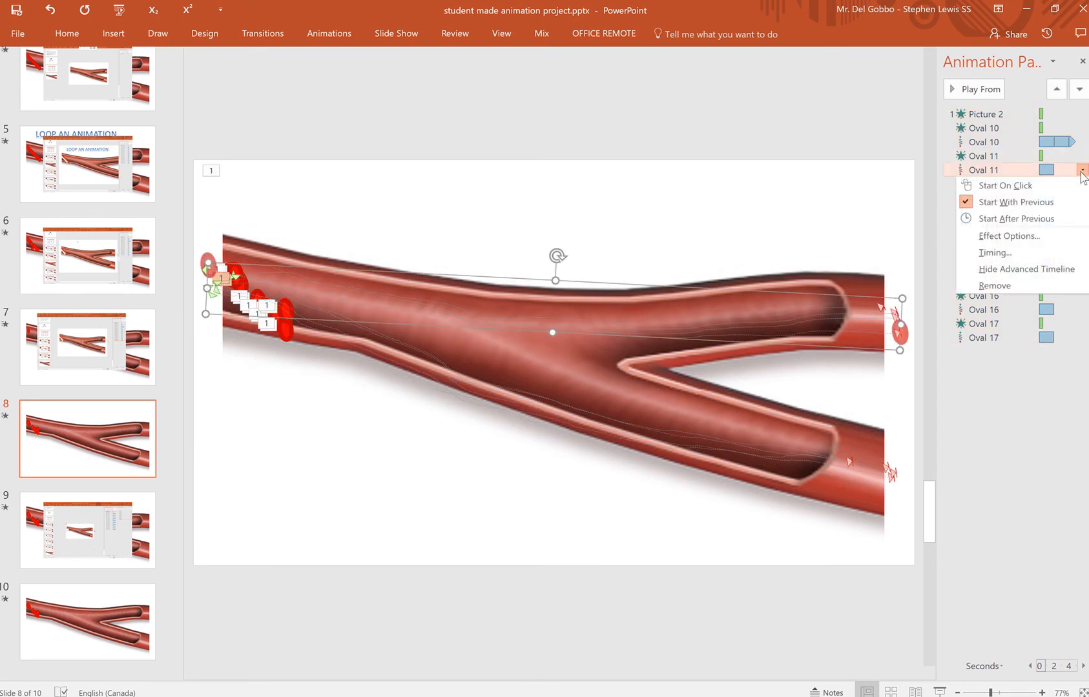
{"action": "left_click", "coordinate": [1046, 248]}
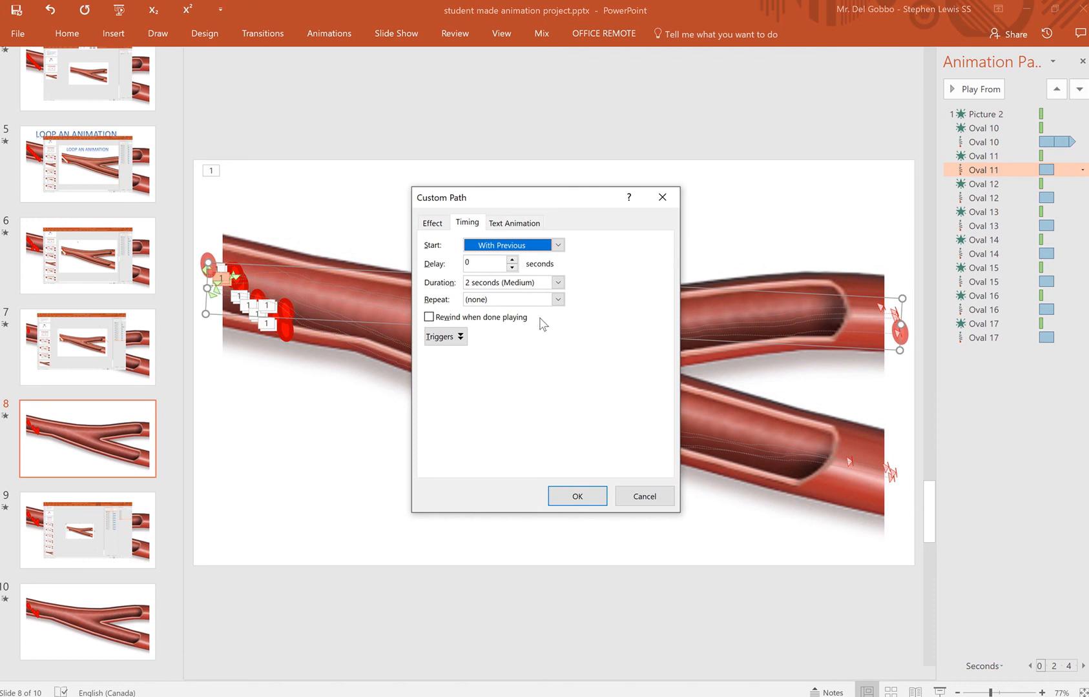
{"action": "left_click", "coordinate": [525, 317]}
{"action": "left_click", "coordinate": [558, 299]}
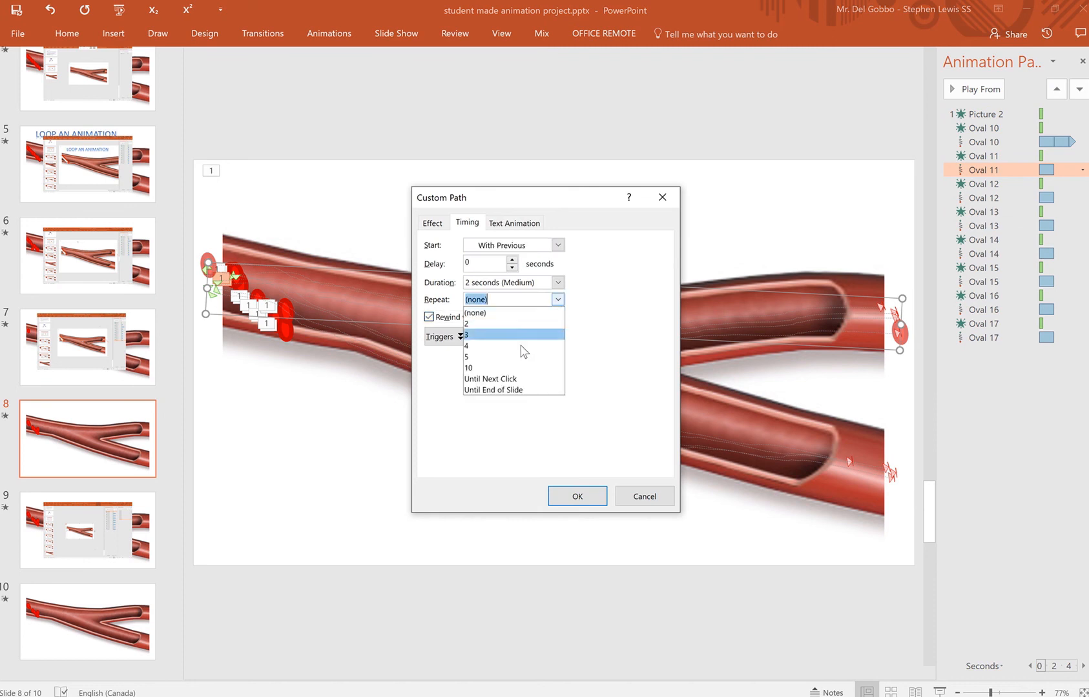
{"action": "left_click", "coordinate": [517, 390]}
{"action": "left_click", "coordinate": [577, 496]}
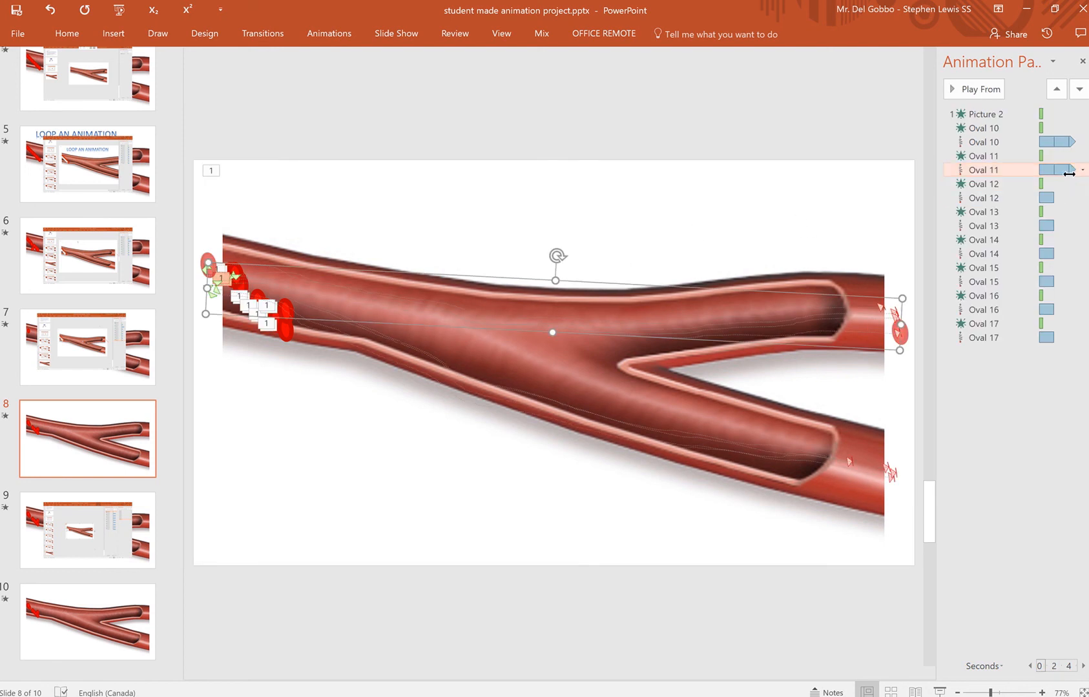
{"action": "left_click", "coordinate": [1069, 171]}
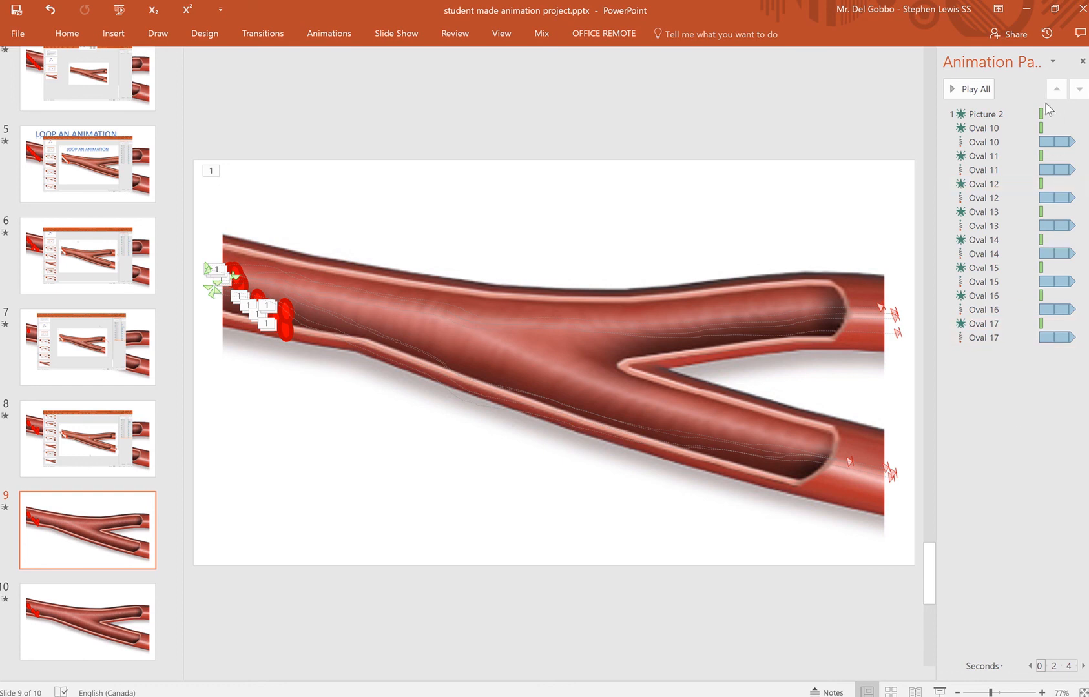
- Preview the complete looping animation of all the ovals on slide 9
{"action": "left_click", "coordinate": [969, 90]}
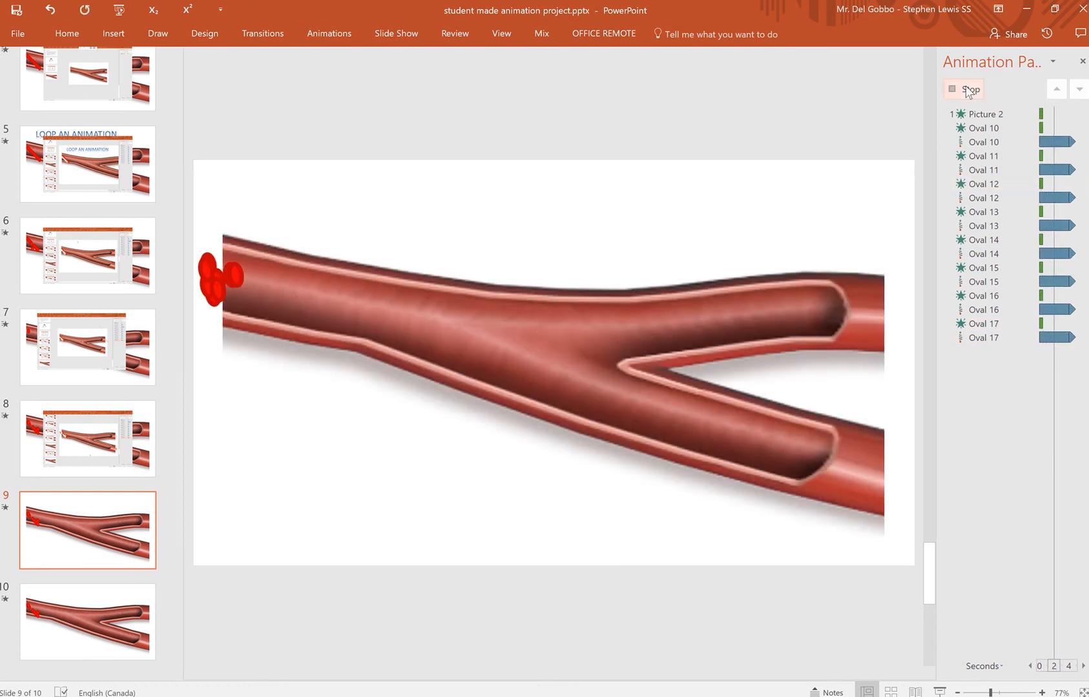
{"action": "left_click", "coordinate": [969, 90]}
{"action": "left_click", "coordinate": [967, 93]}
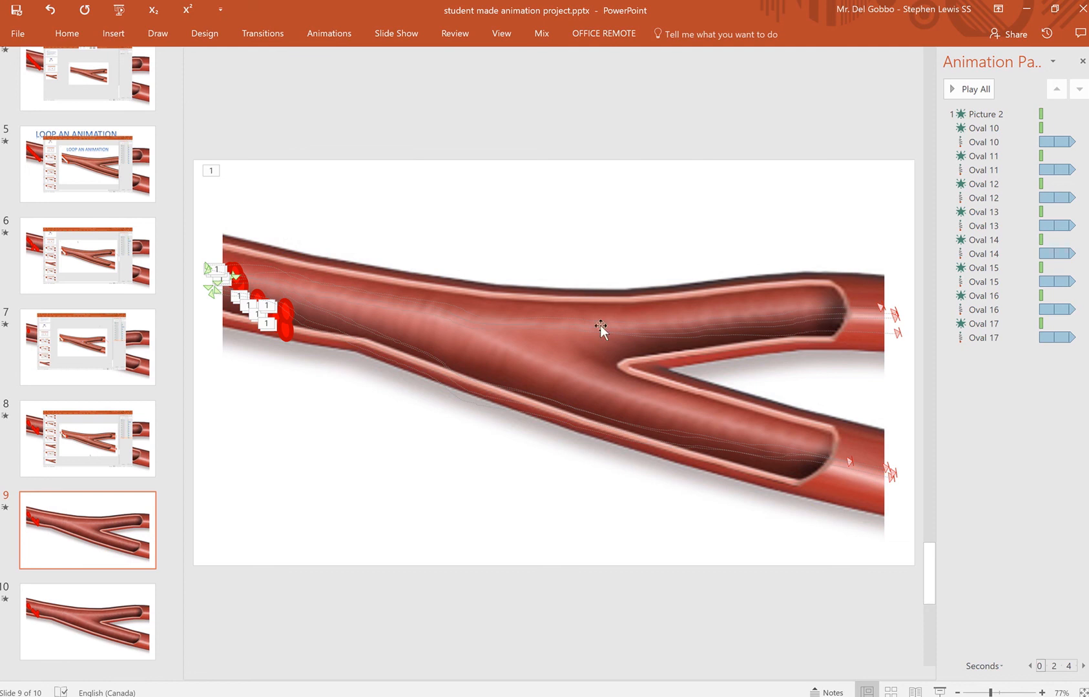
- Set the duration of Oval 16's motion path to 7 seconds in its timing settings
{"action": "left_click", "coordinate": [284, 331]}
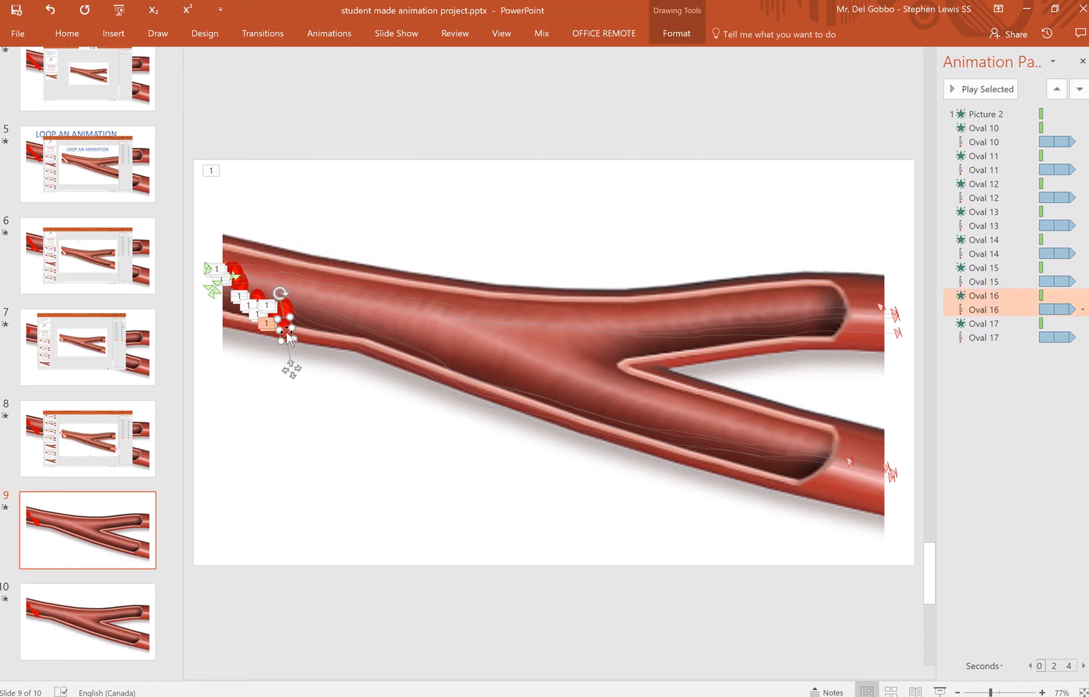
{"action": "left_click", "coordinate": [1025, 367]}
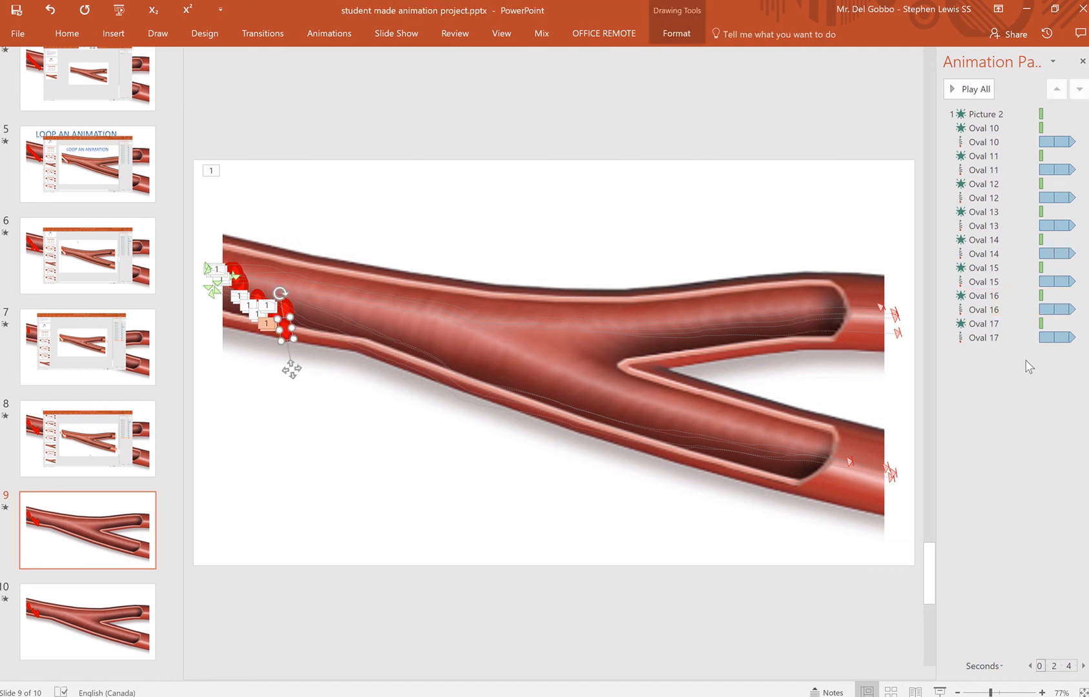
{"action": "left_click", "coordinate": [1051, 309]}
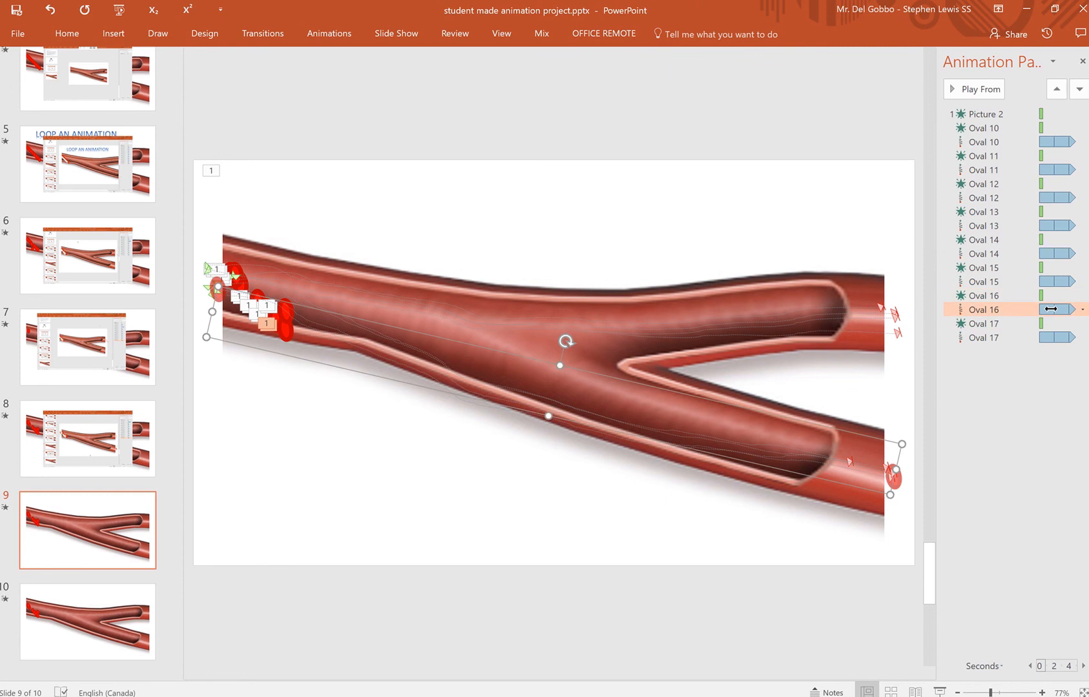
{"action": "right_click", "coordinate": [999, 310]}
{"action": "left_click", "coordinate": [1012, 394]}
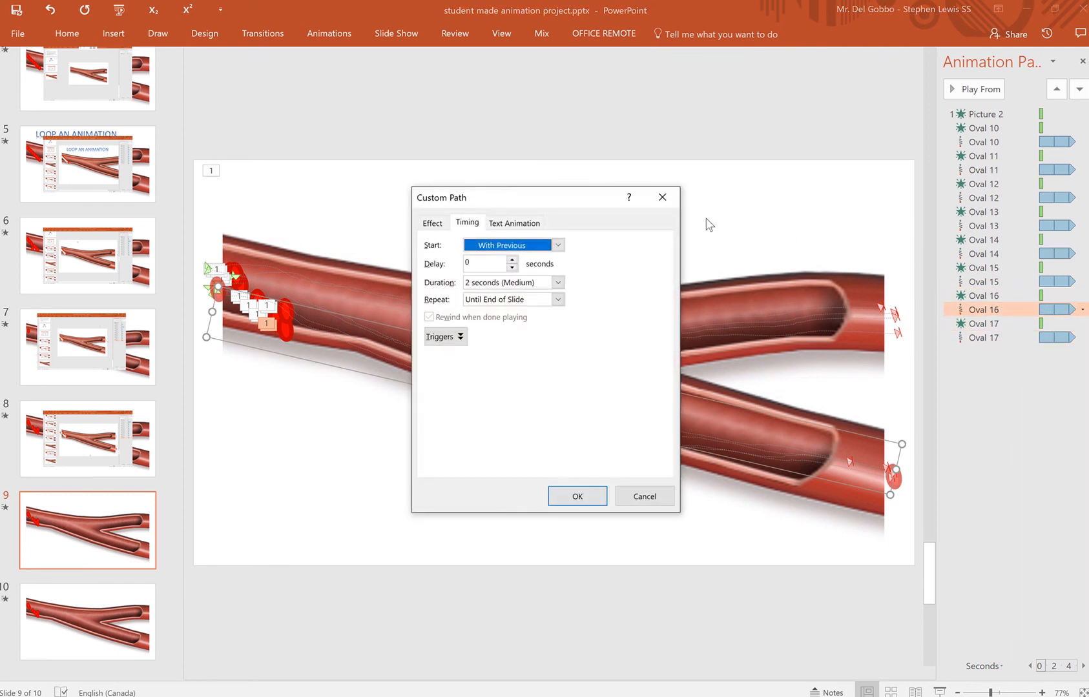
{"action": "left_click", "coordinate": [560, 285]}
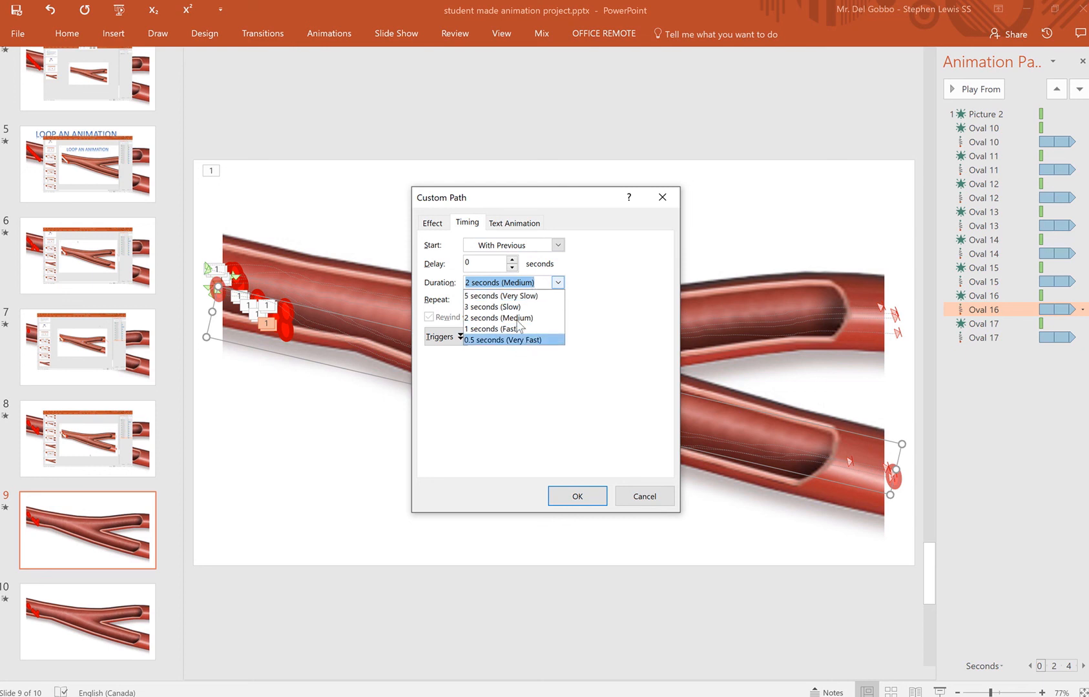
{"action": "left_click", "coordinate": [522, 297]}
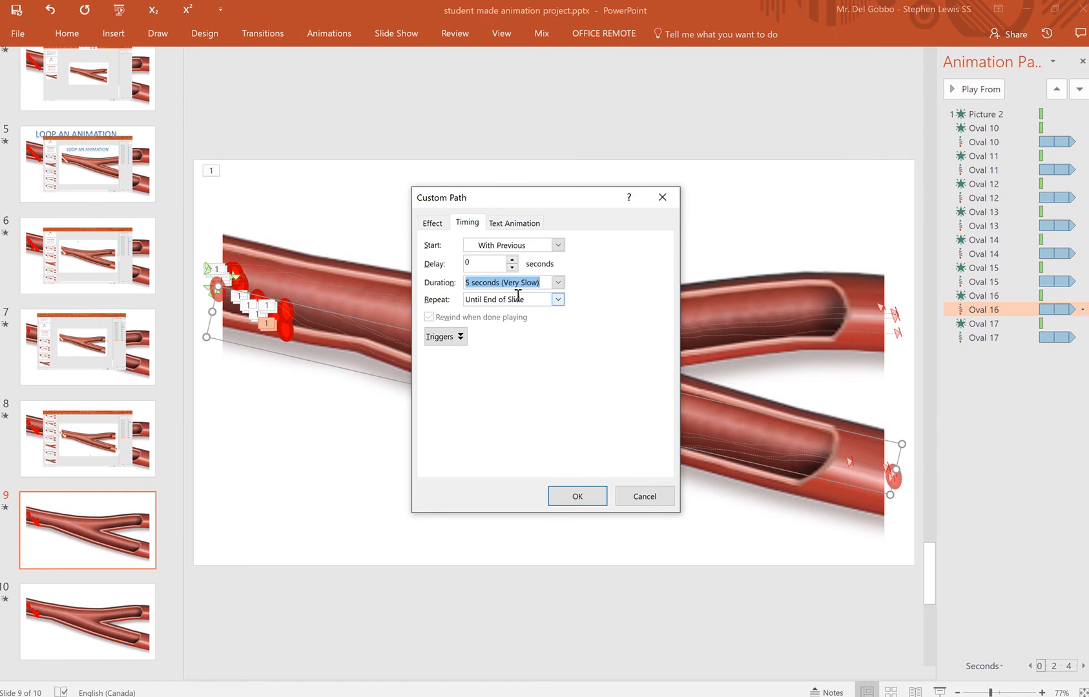
{"action": "left_click", "coordinate": [470, 282]}
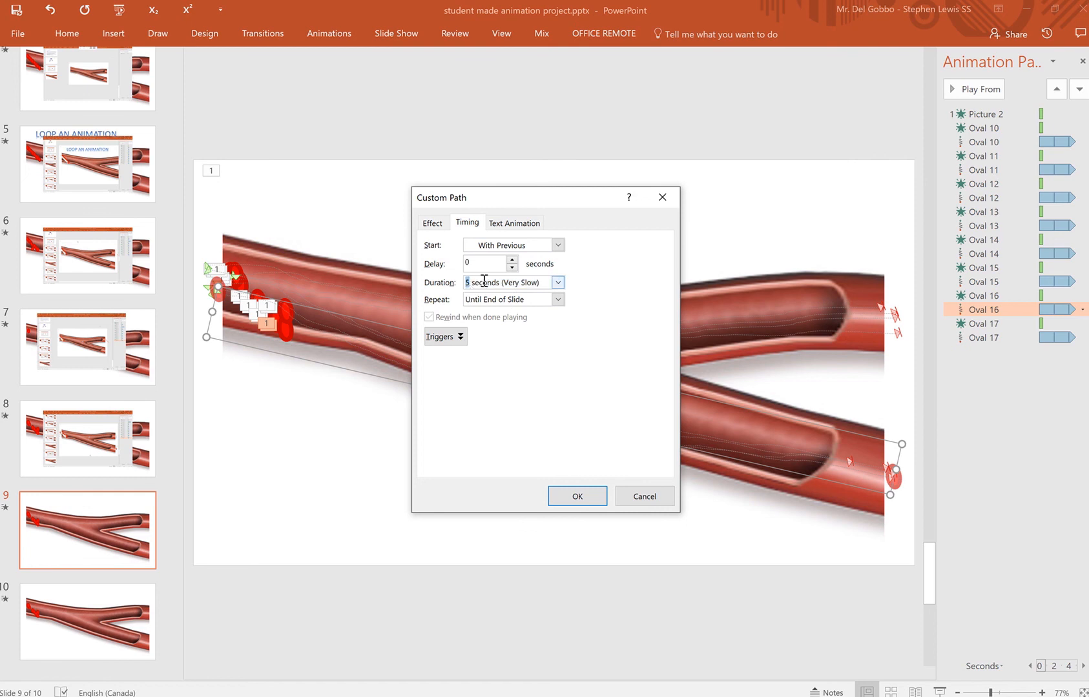
{"action": "type", "text": "7"}
- Set the smooth start and smooth end of Oval 16's motion path to 0 sec and apply the settings
{"action": "left_click", "coordinate": [433, 222]}
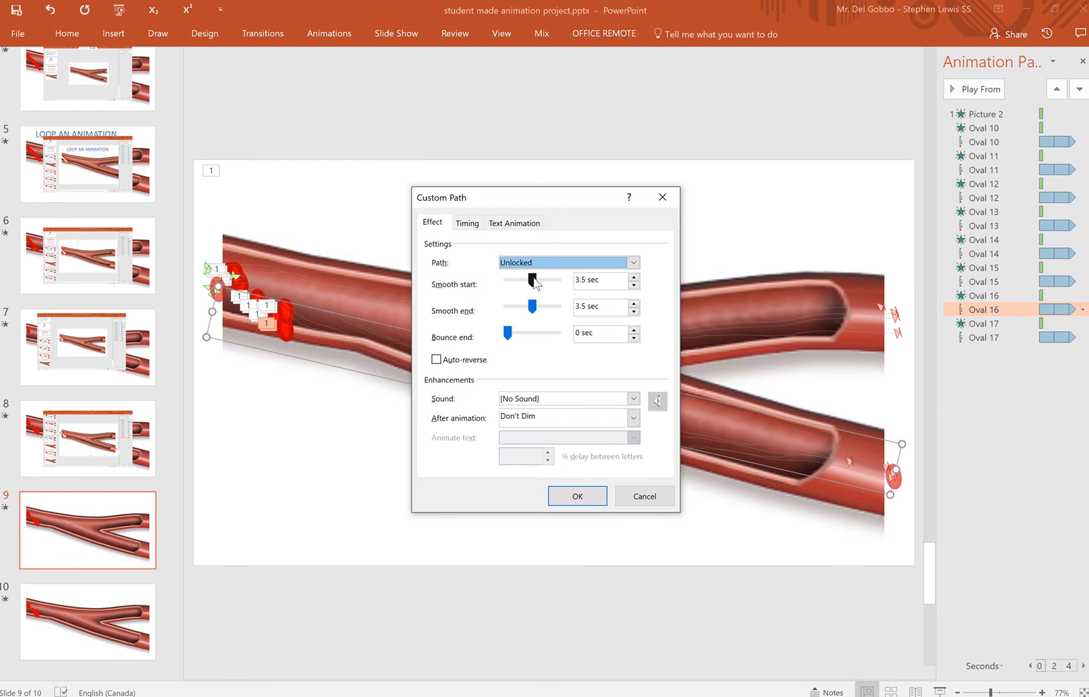
{"action": "left_click_drag", "start_coordinate": [535, 284], "coordinate": [506, 309]}
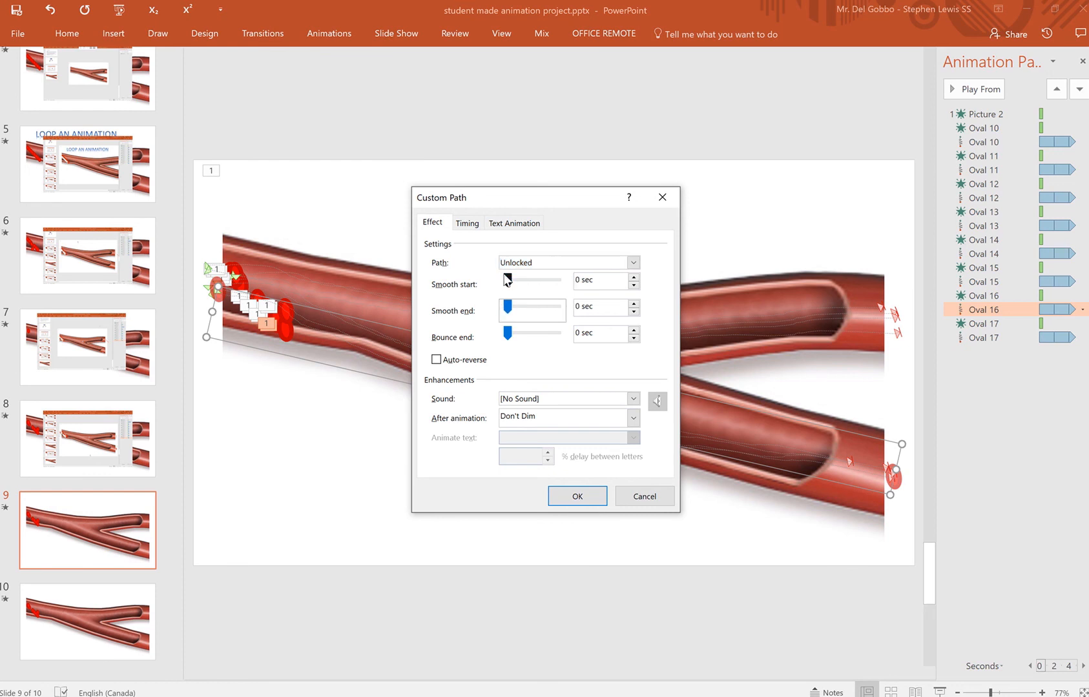
{"action": "left_click", "coordinate": [556, 503]}
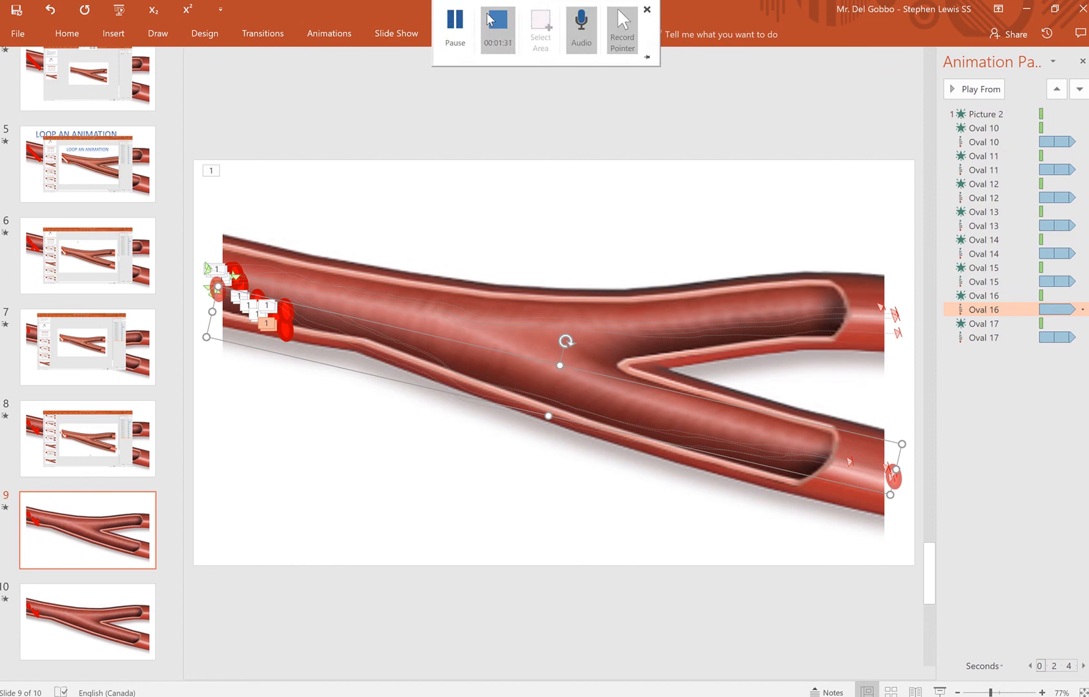
{"action": "left_click", "coordinate": [488, 19]}
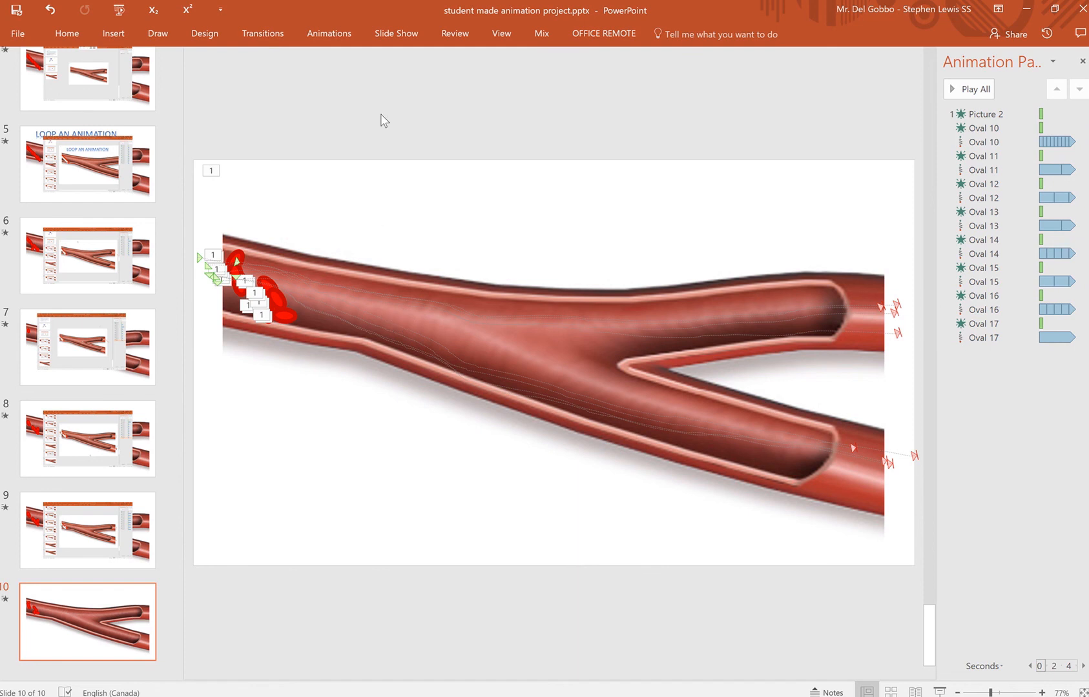
- Start the slide show from slide 10 to watch the blood cell animation full screen
{"action": "left_click", "coordinate": [396, 33]}
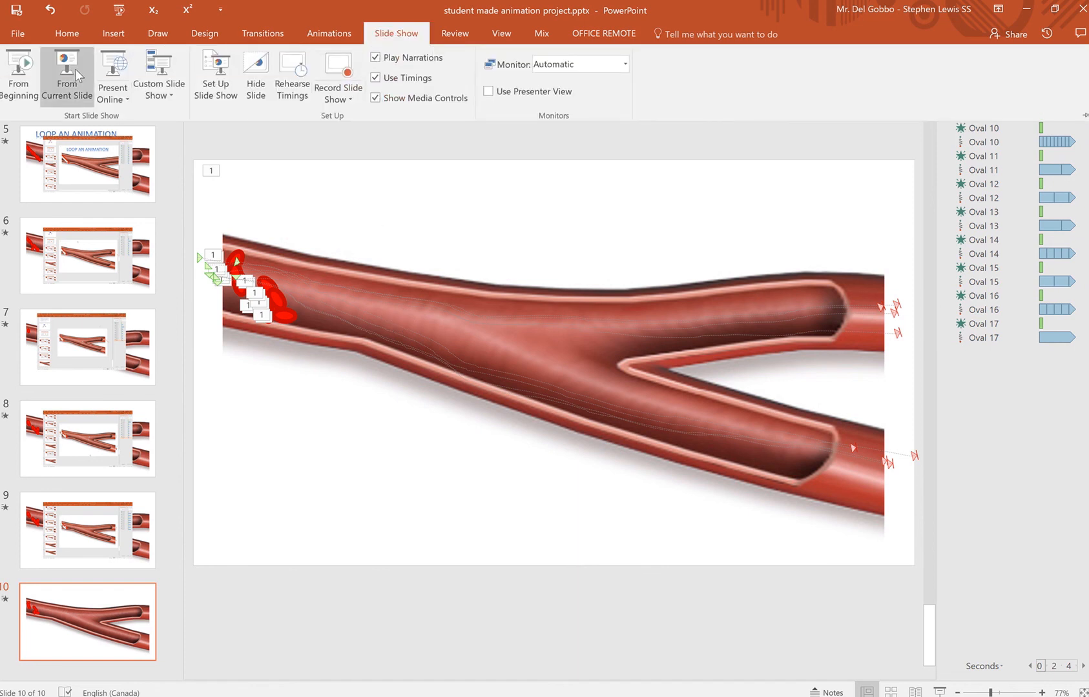